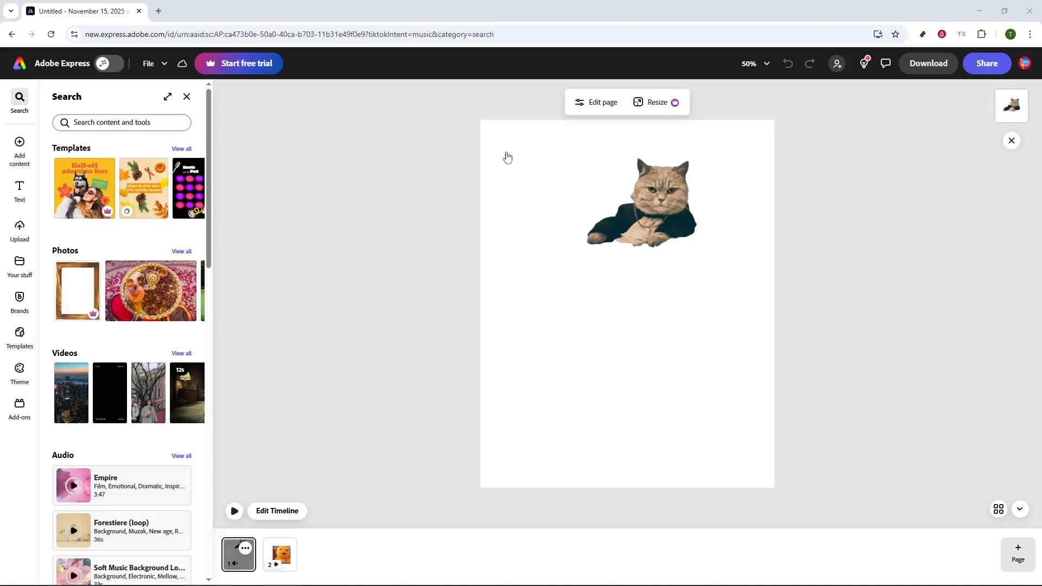
pyautogui.click(508, 153)
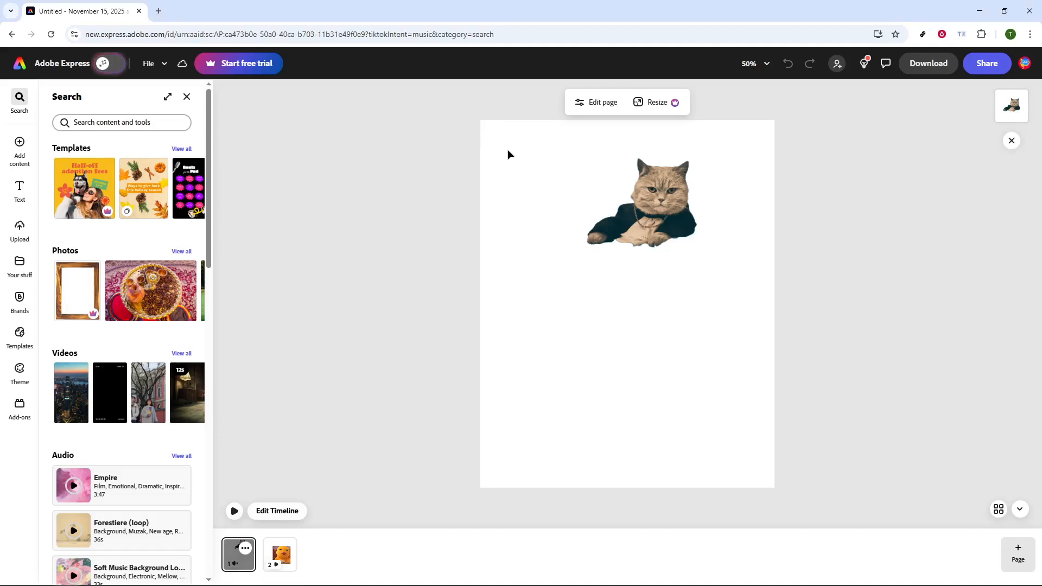
pyautogui.click(656, 434)
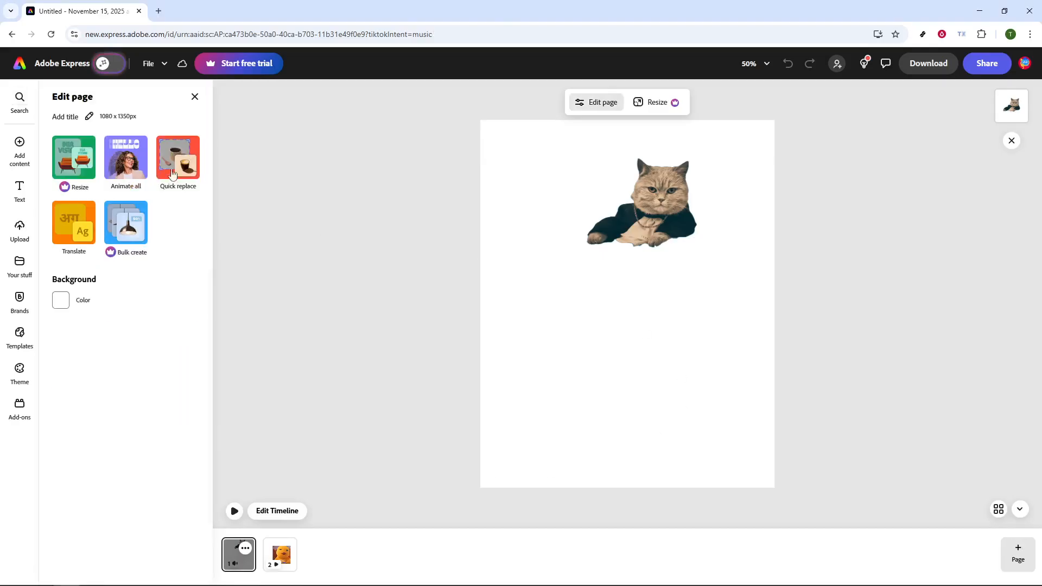
pyautogui.click(23, 151)
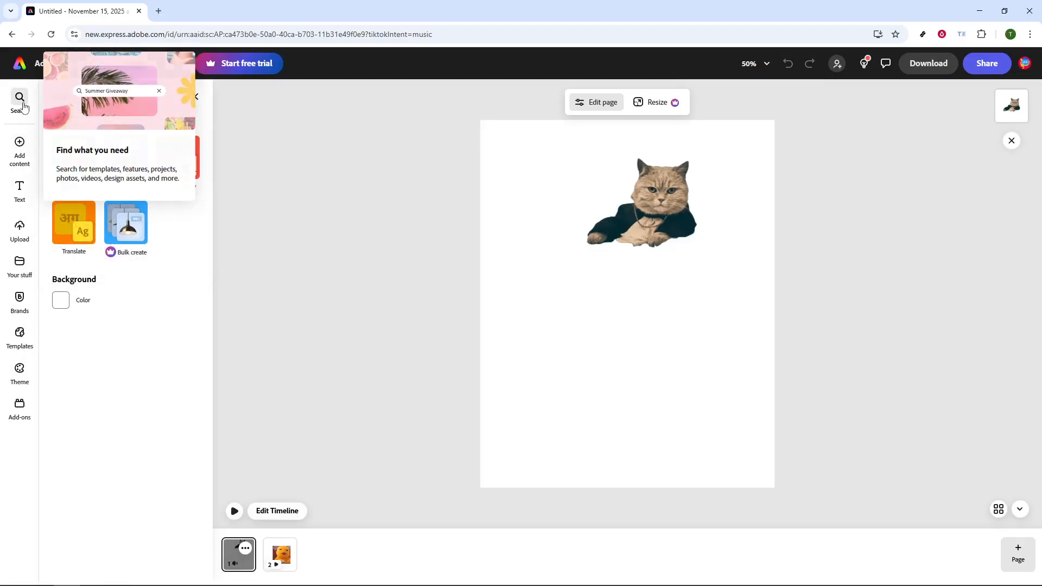
# - Search the content and tools for "qr code" and open the Generate QR code tool
pyautogui.click(24, 108)
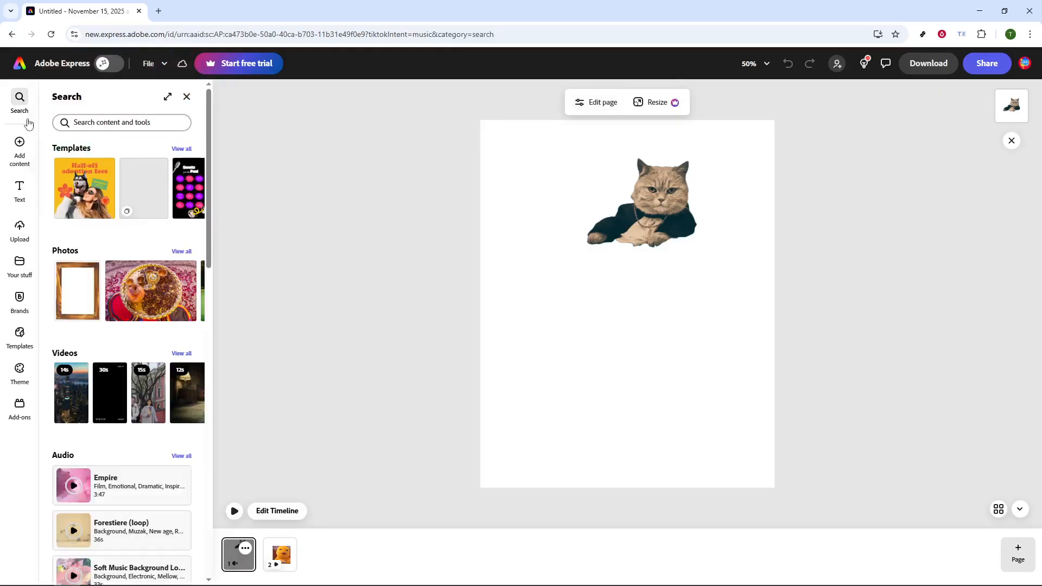
pyautogui.click(121, 122)
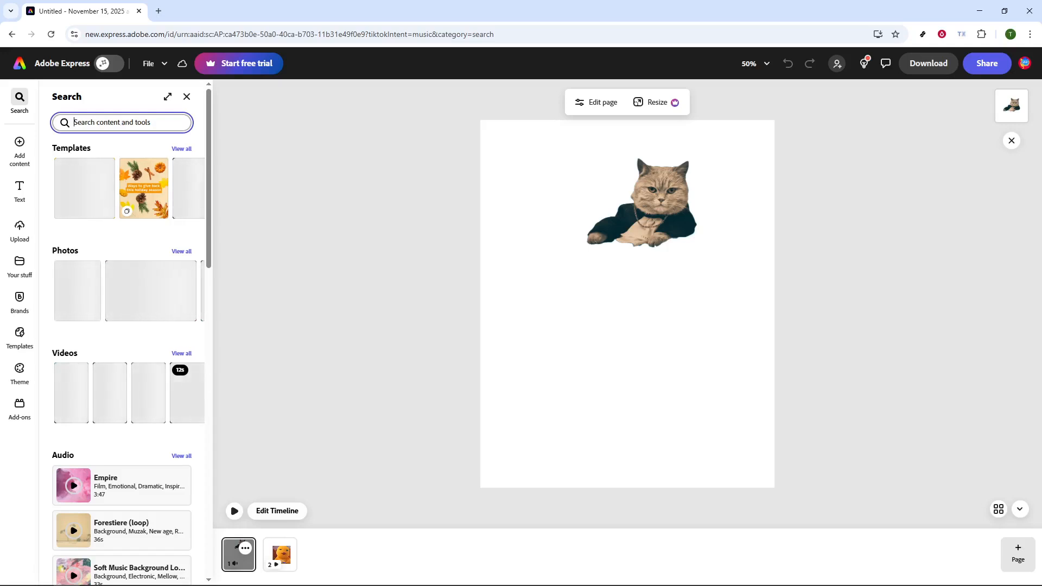
pyautogui.write('qr code')
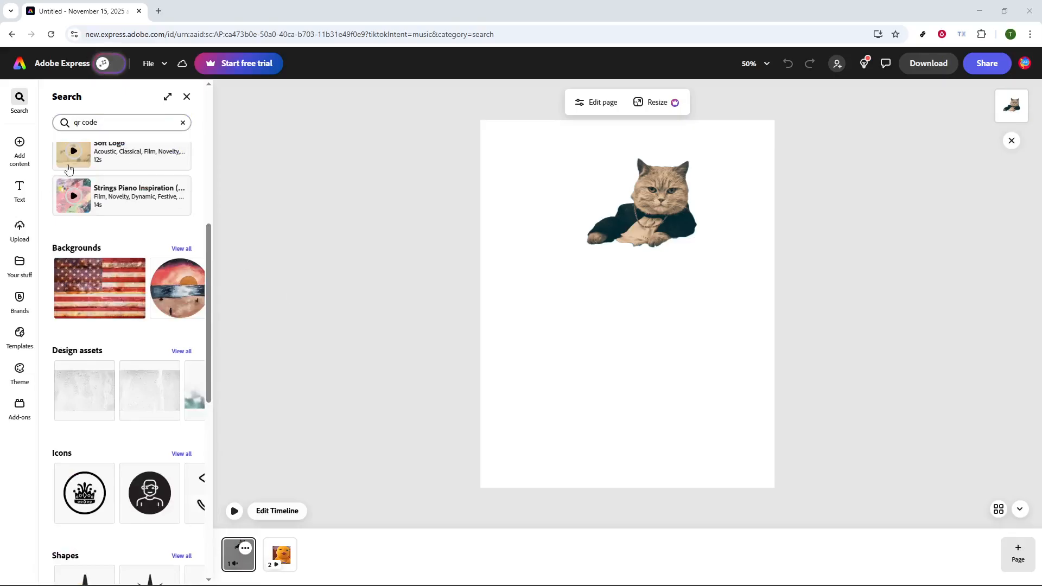
pyautogui.click(125, 121)
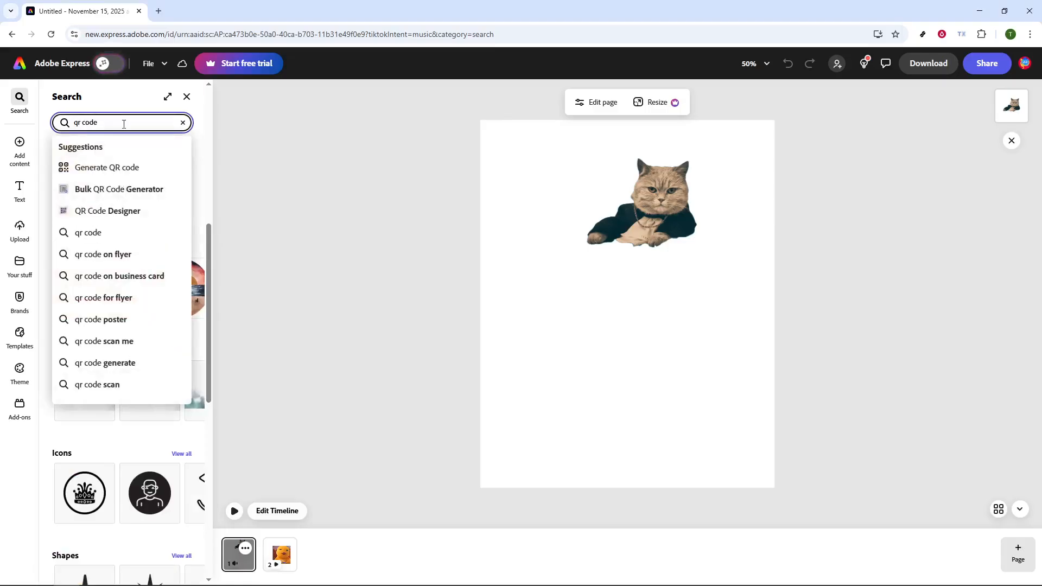
pyautogui.press('BackSpace')
pyautogui.write('e')
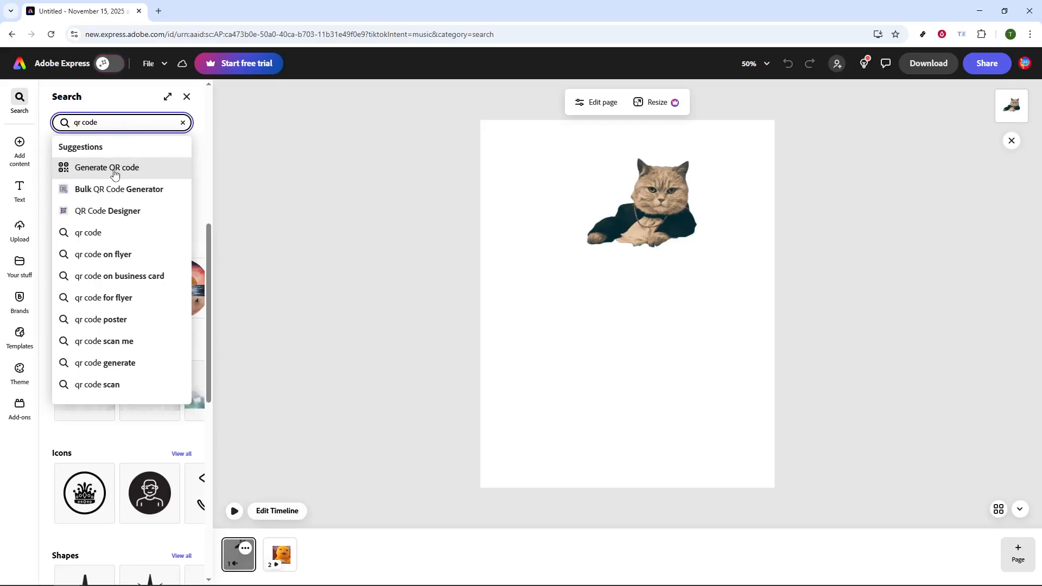
pyautogui.click(140, 165)
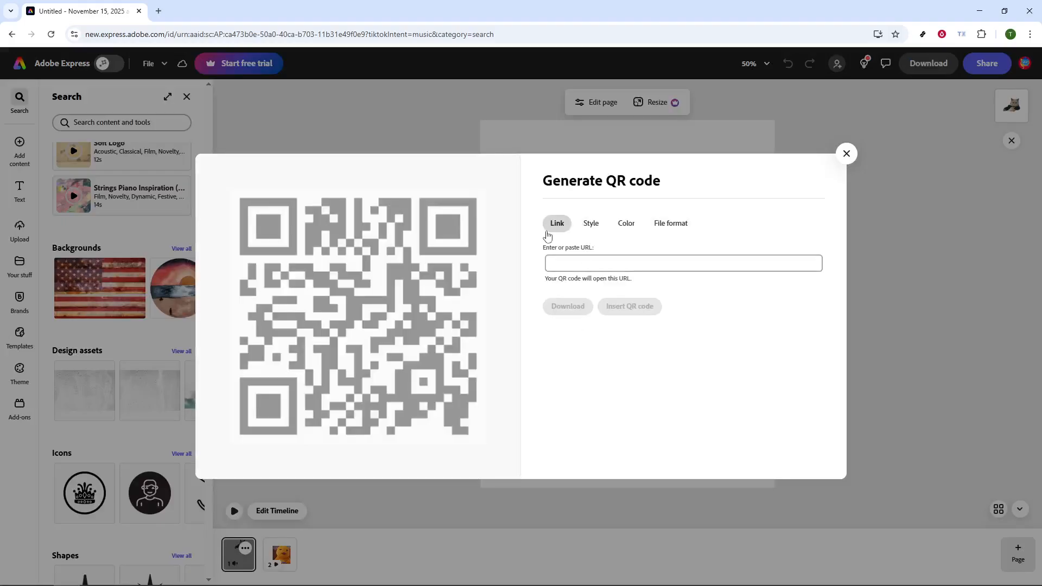
# - Style the QR code with the rounded, connected dots pattern and the rounded-square marker border
pyautogui.click(588, 258)
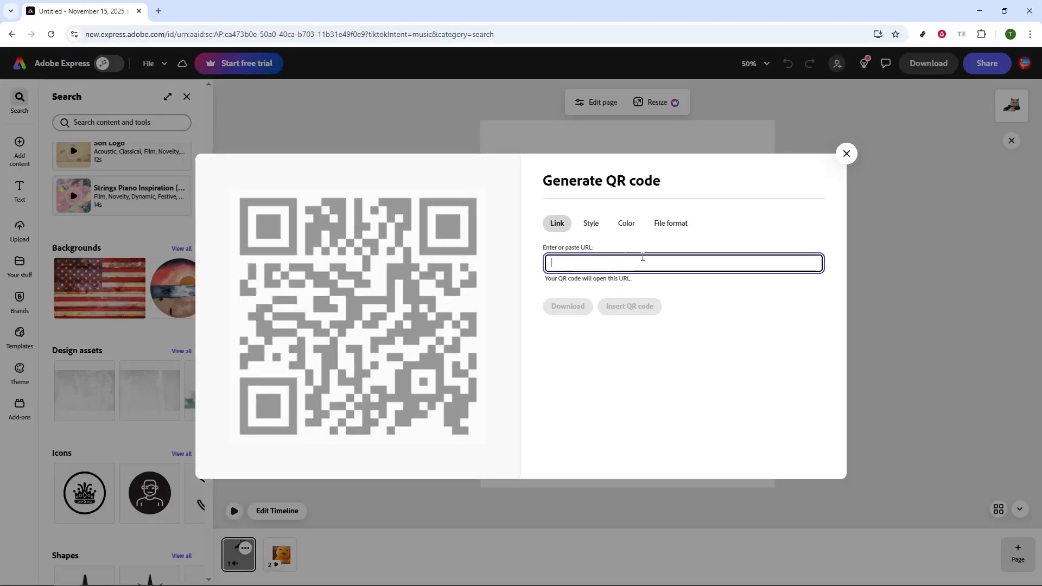
pyautogui.click(595, 227)
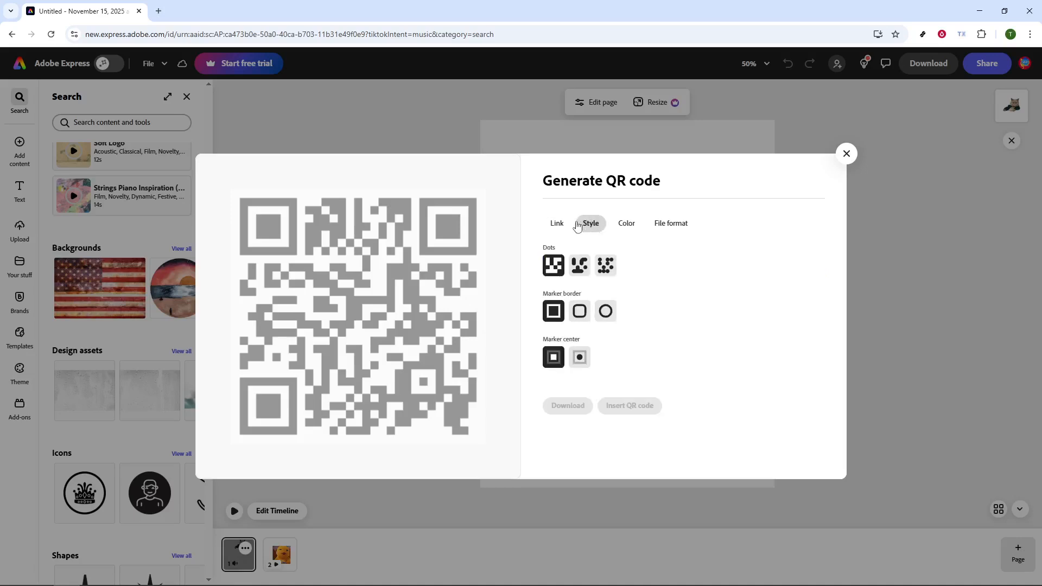
pyautogui.click(580, 267)
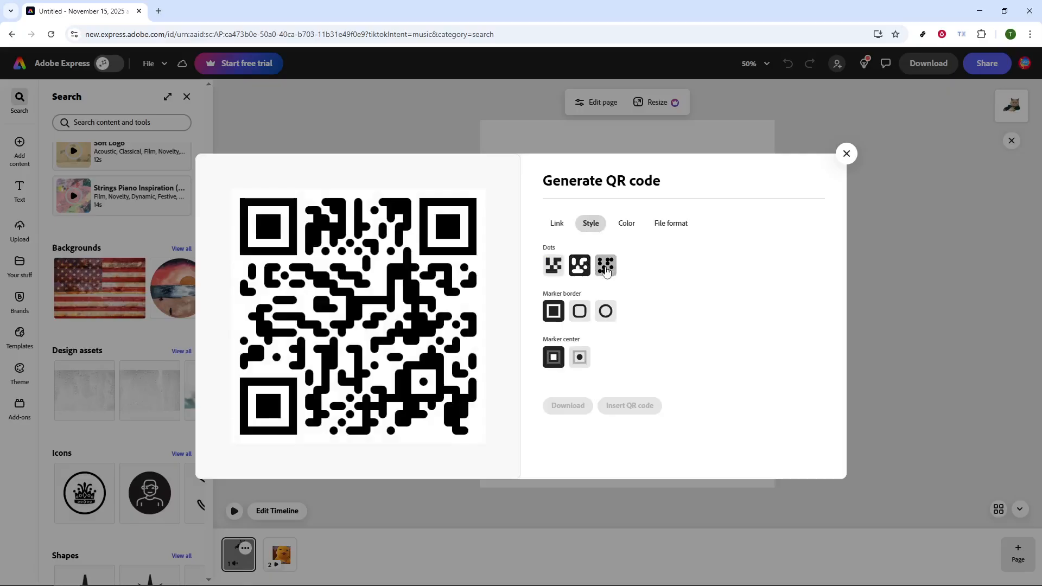
pyautogui.click(606, 265)
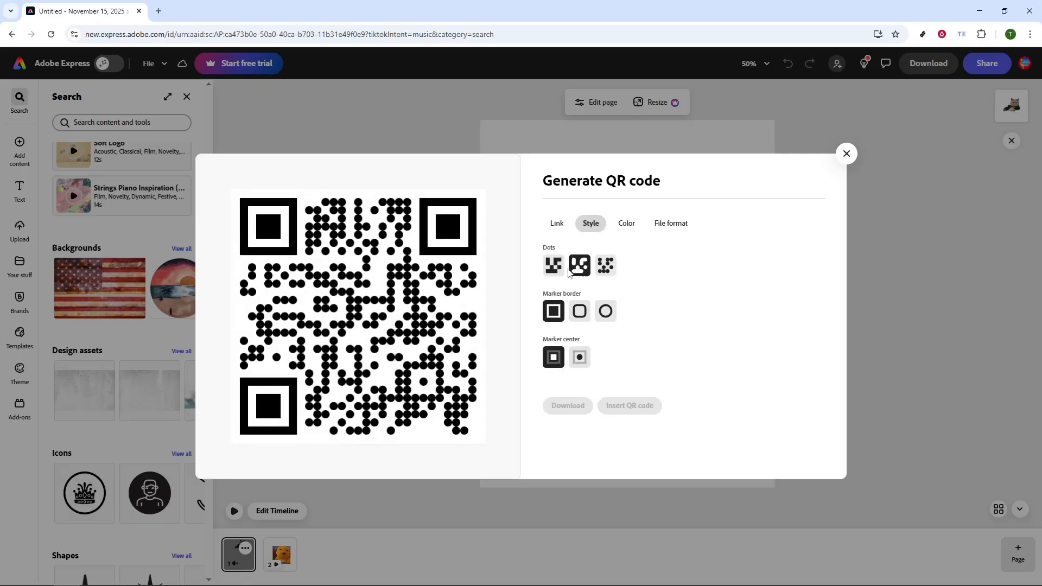
pyautogui.click(601, 266)
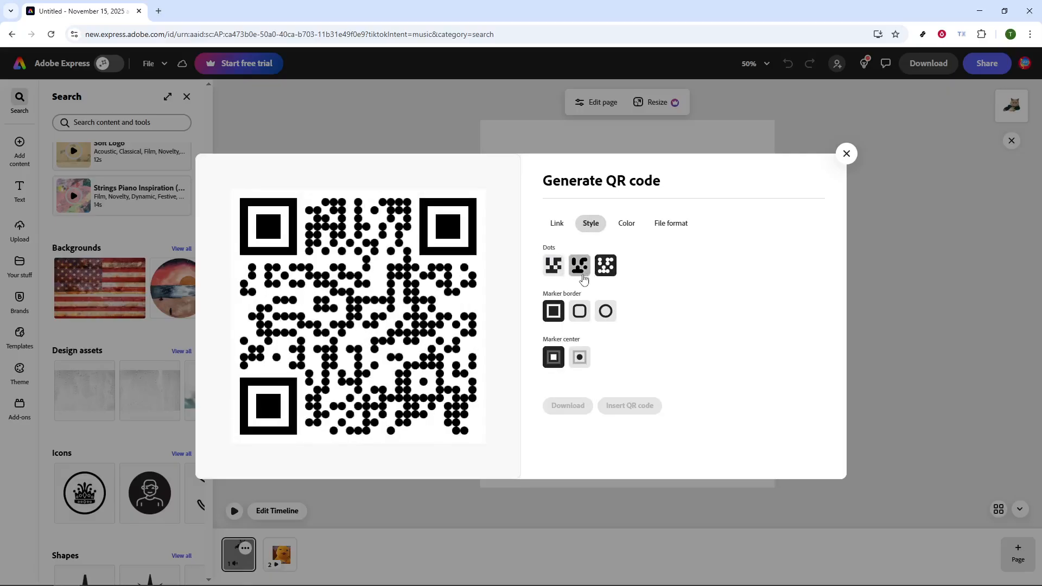
pyautogui.click(581, 274)
pyautogui.click(579, 313)
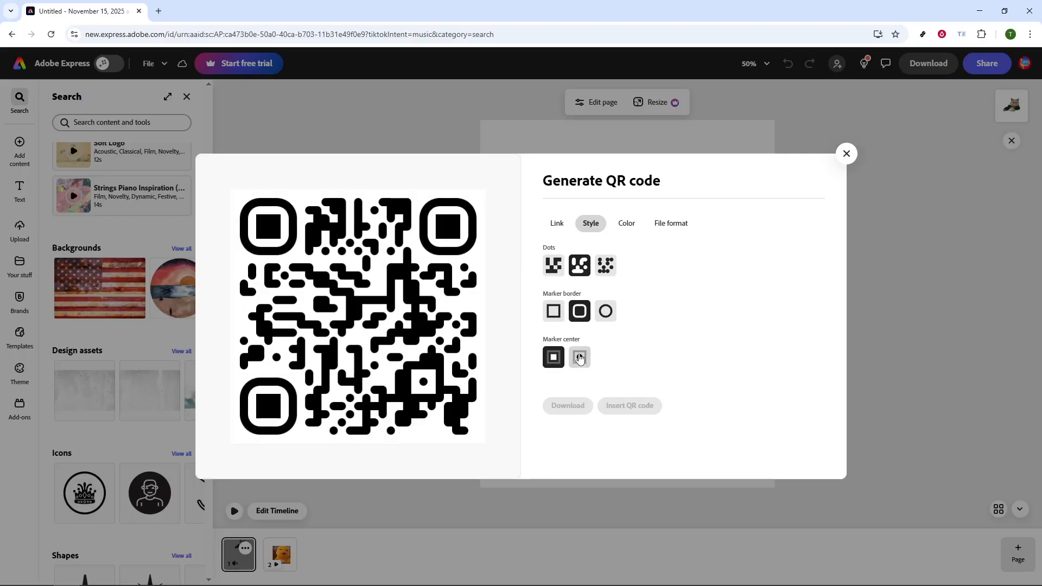
# - Try blue, orange and red as the QR code's color and return it to black
pyautogui.click(626, 227)
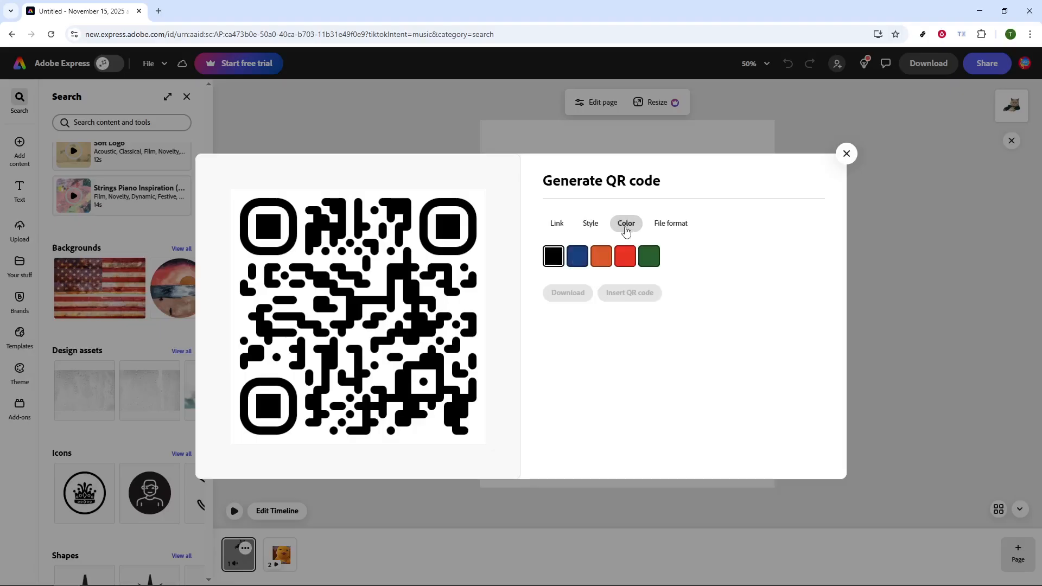
pyautogui.click(578, 262)
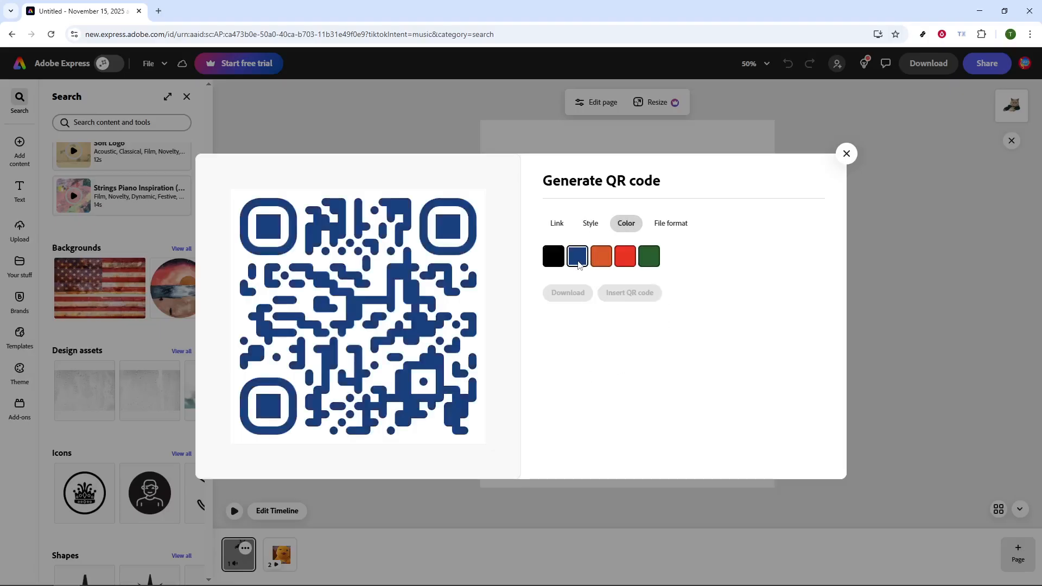
pyautogui.click(610, 260)
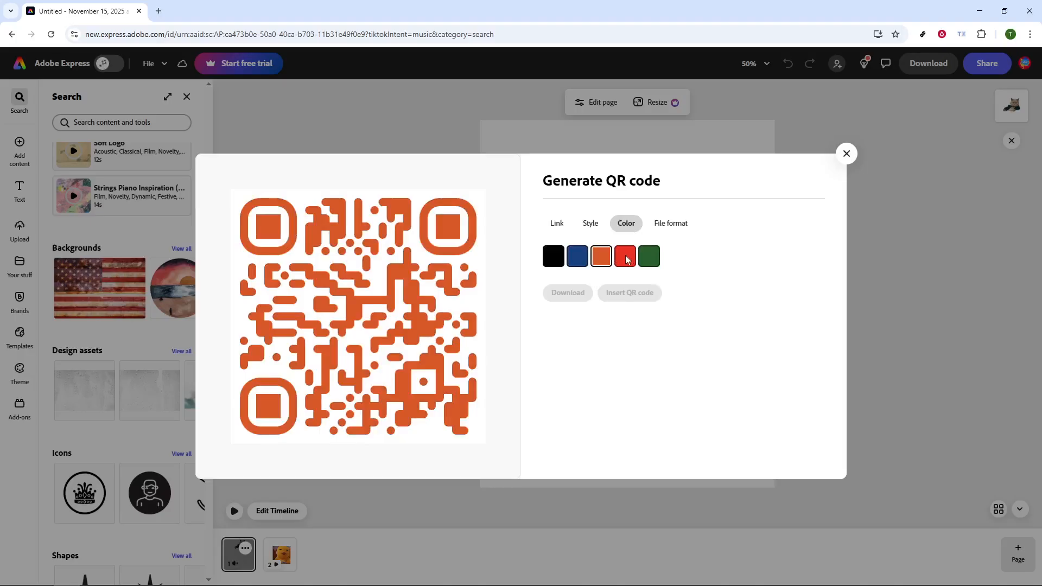
pyautogui.click(625, 255)
pyautogui.click(560, 258)
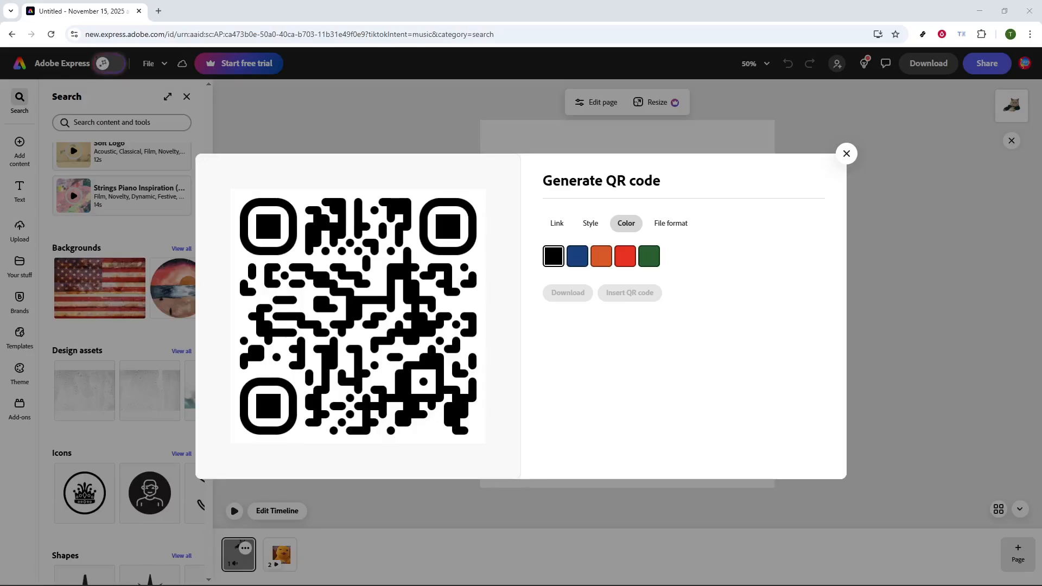
# - Check the file format options for the QR code and keep PNG (Best For Images)
pyautogui.click(679, 235)
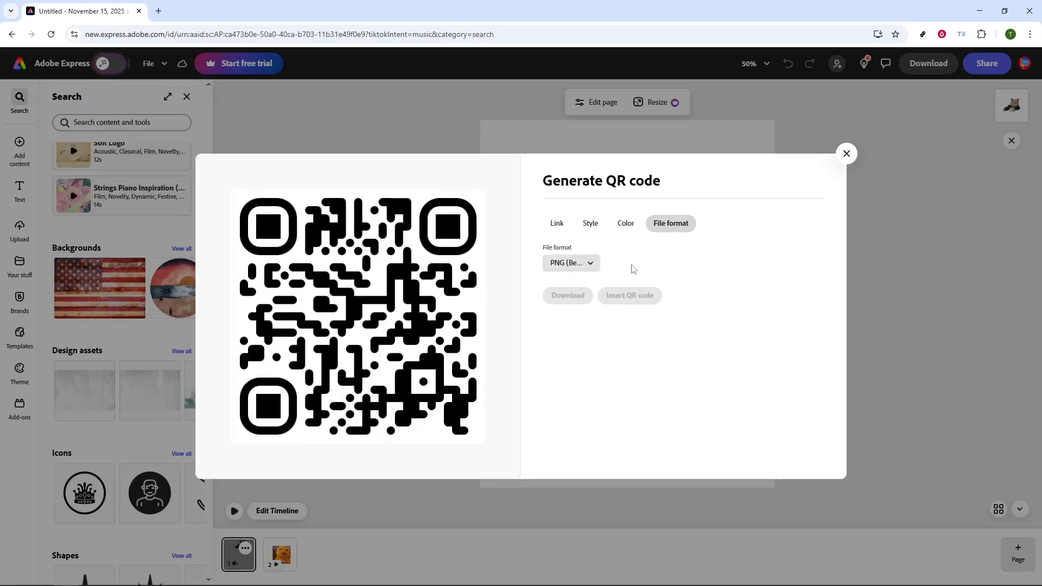
pyautogui.click(594, 269)
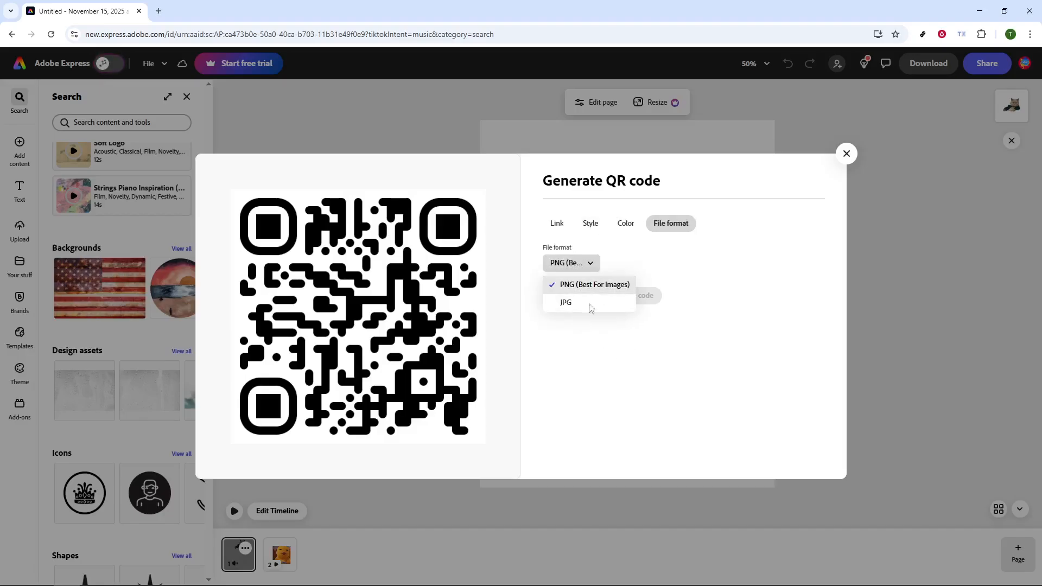
pyautogui.click(596, 263)
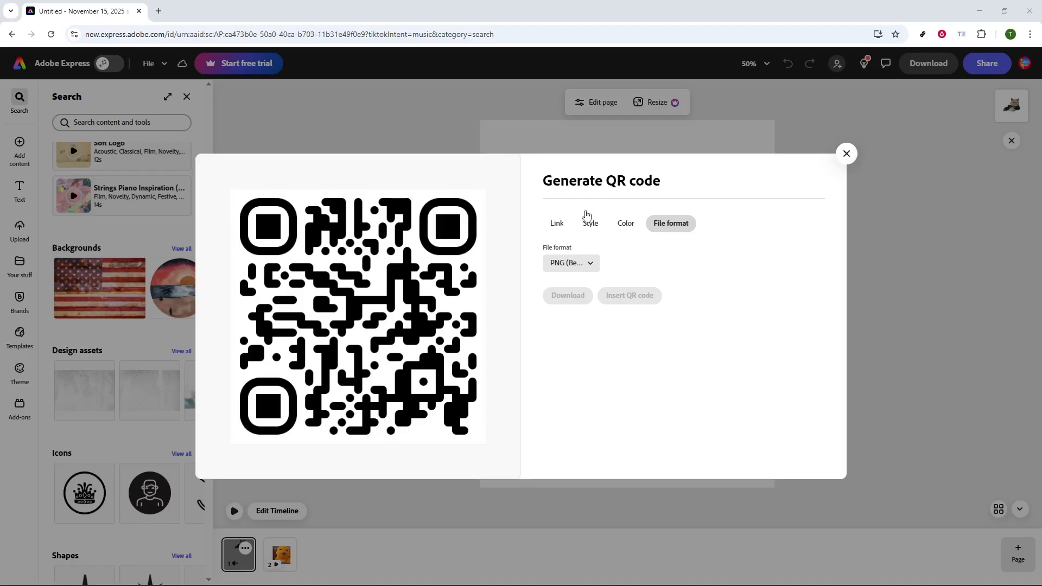
pyautogui.click(569, 227)
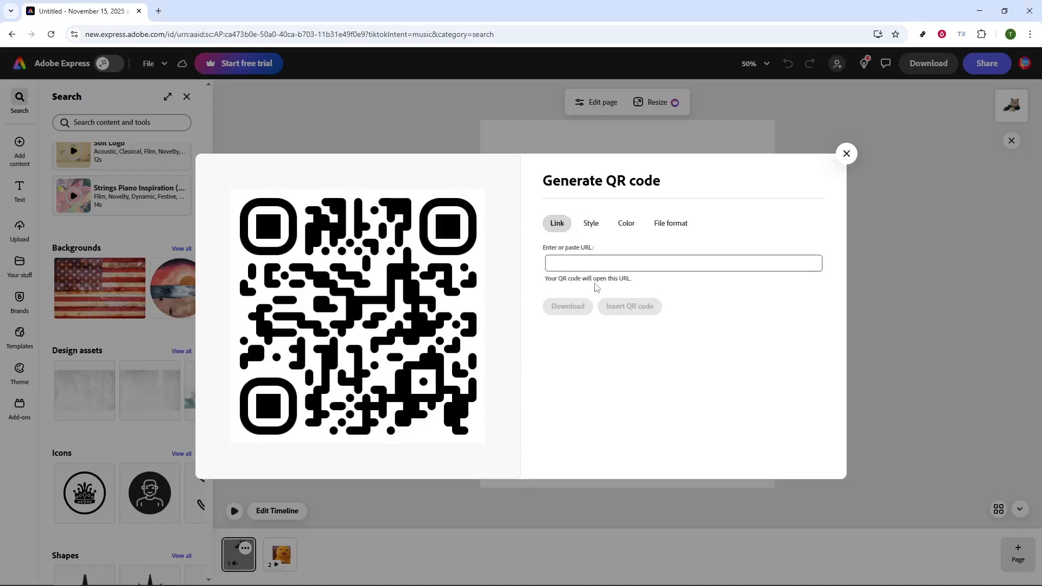
pyautogui.click(601, 267)
pyautogui.write('https://youtube.com')
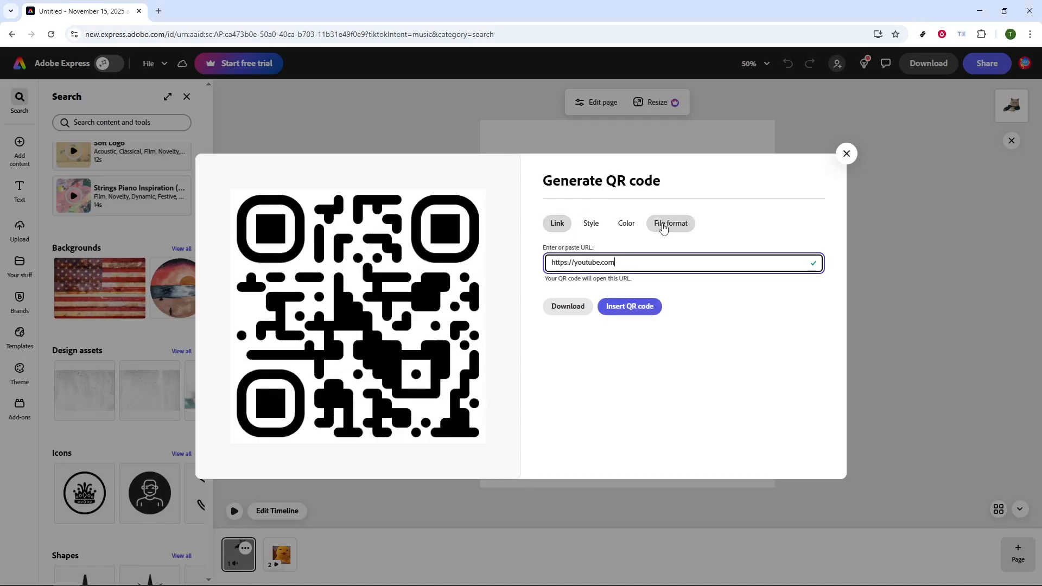
# - Insert the QR code into the page in PNG format and move it below the cat image
pyautogui.click(663, 227)
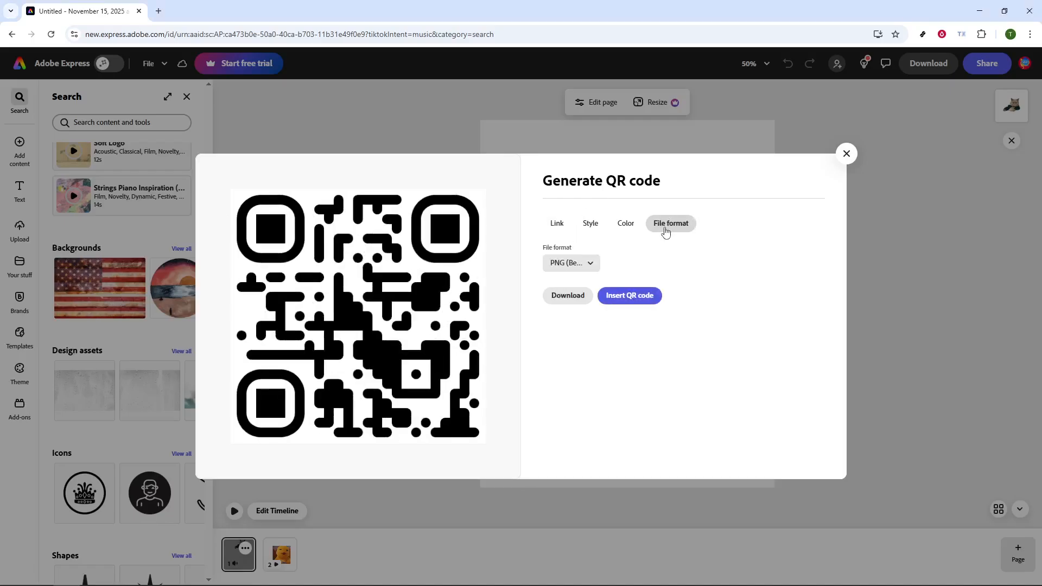
pyautogui.click(629, 297)
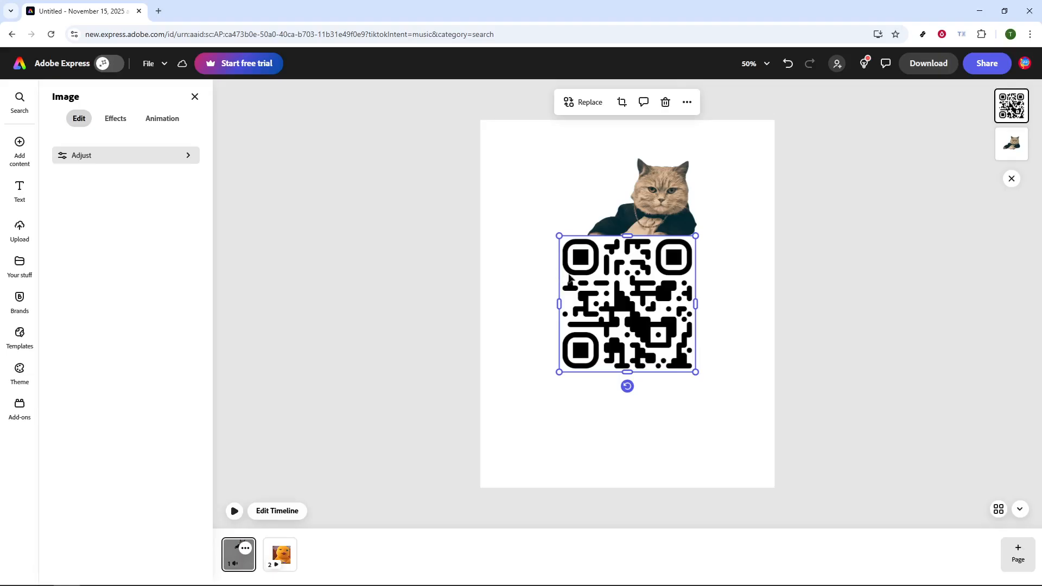
pyautogui.moveTo(669, 317); pyautogui.dragTo(637, 349)
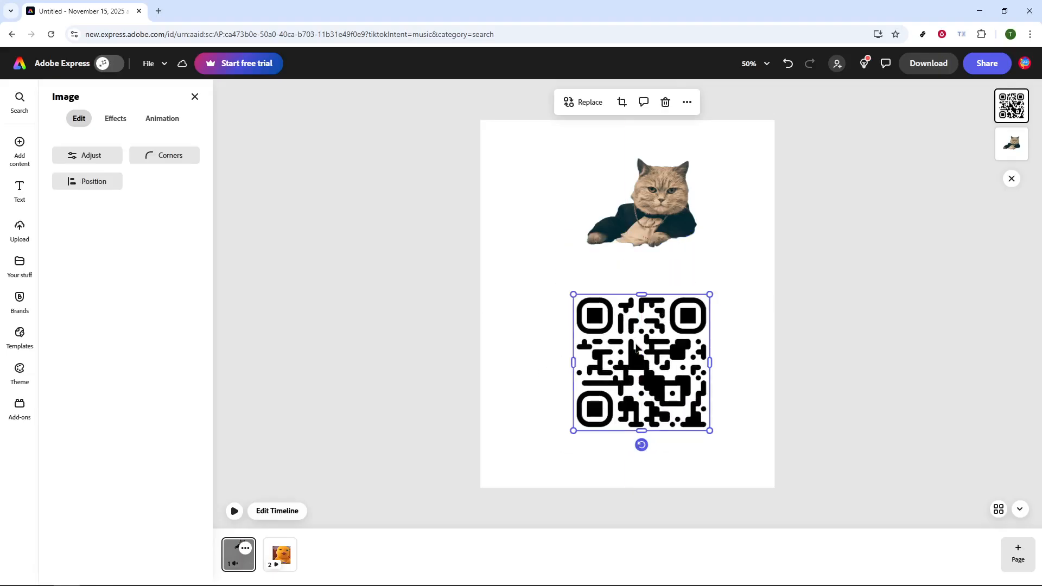